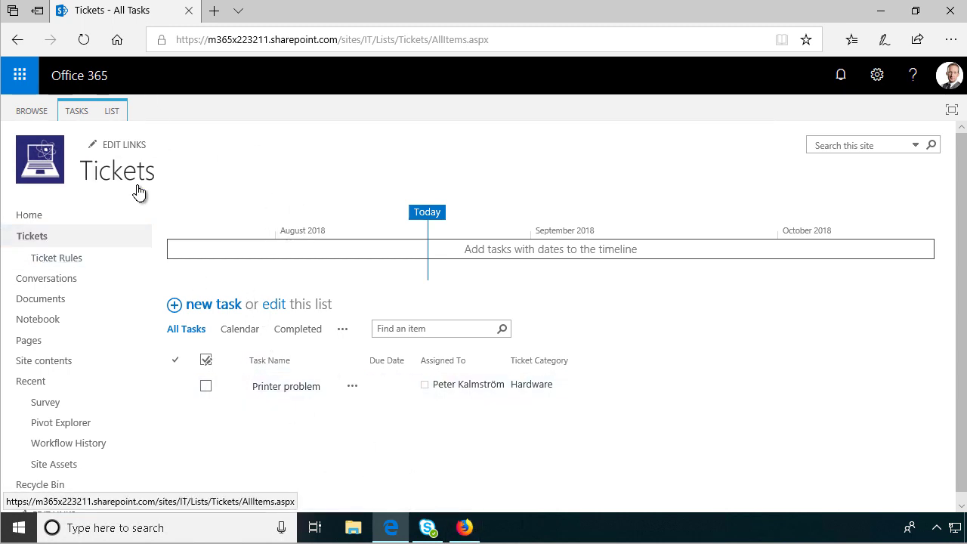
# Switch to Firefox, load flow.microsoft.com in a new tab and show the list of own flows.
pyautogui.click(466, 528)
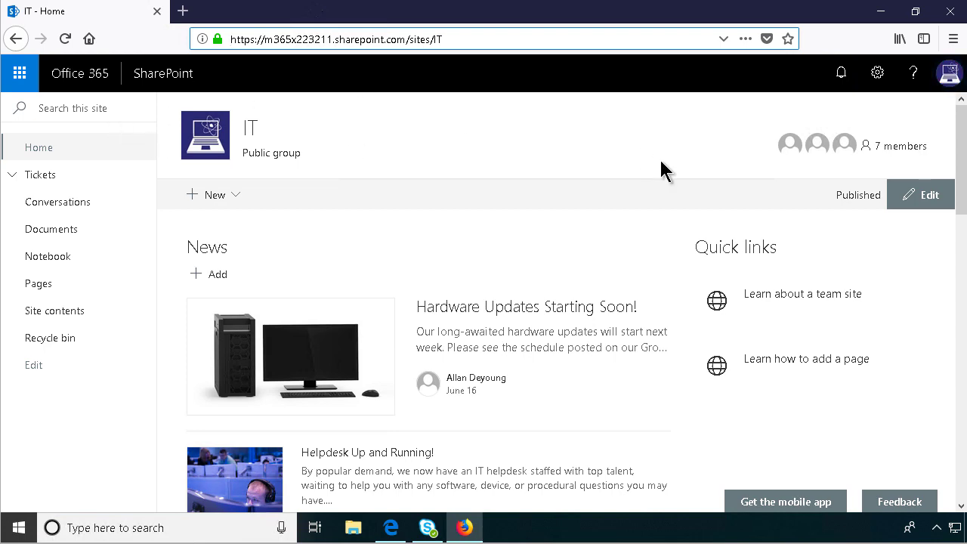
pyautogui.click(183, 11)
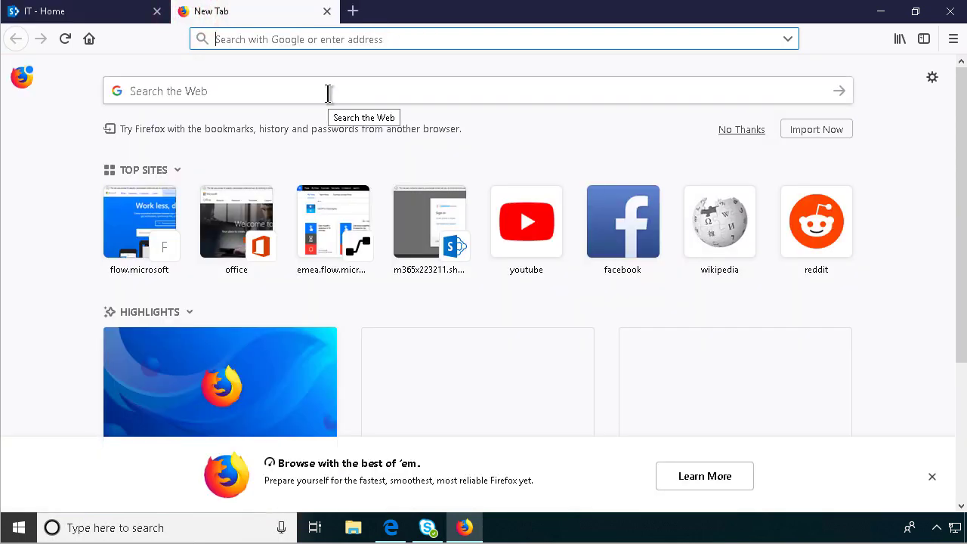
pyautogui.write('flow.microsoft.com/')
pyautogui.press('Return')
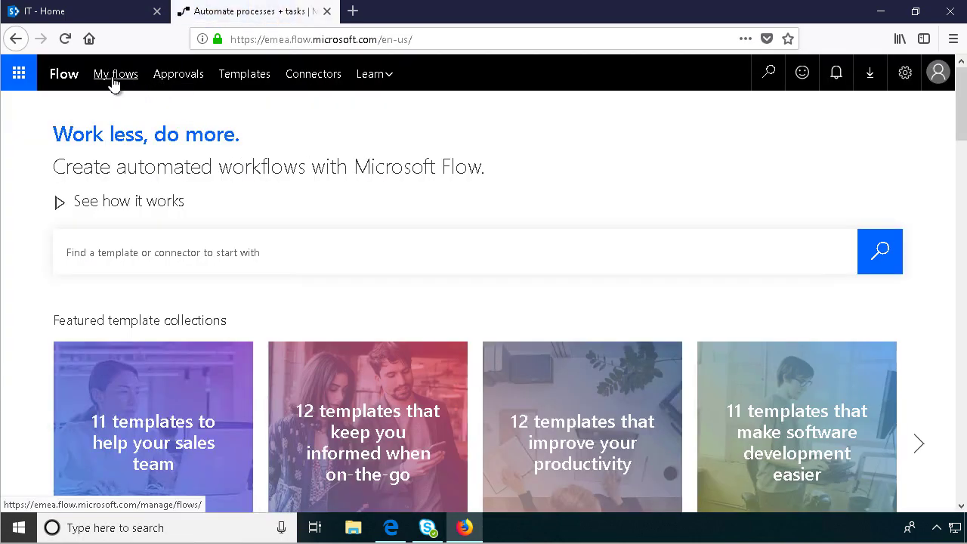
pyautogui.click(113, 79)
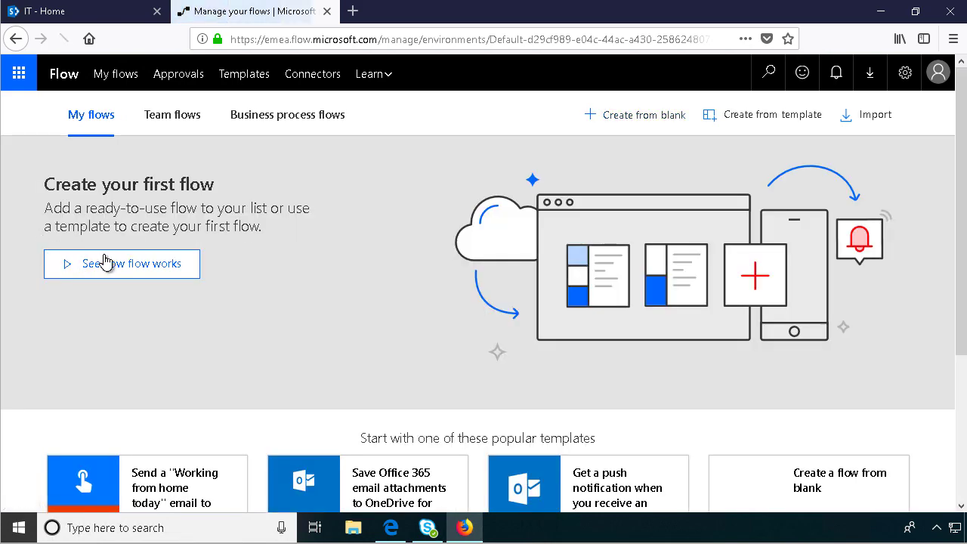
# Create a flow from blank with the SharePoint trigger "When an item is created".
pyautogui.click(610, 121)
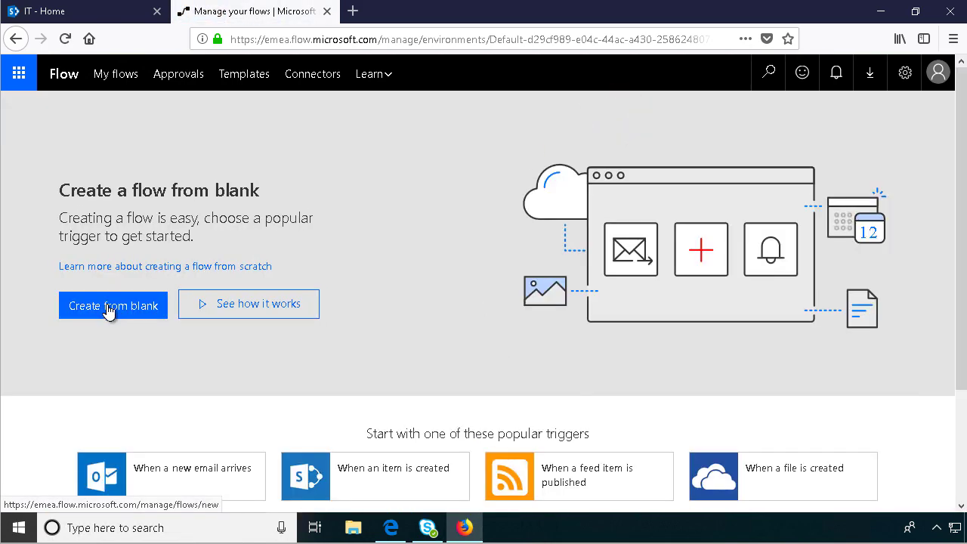
pyautogui.click(106, 308)
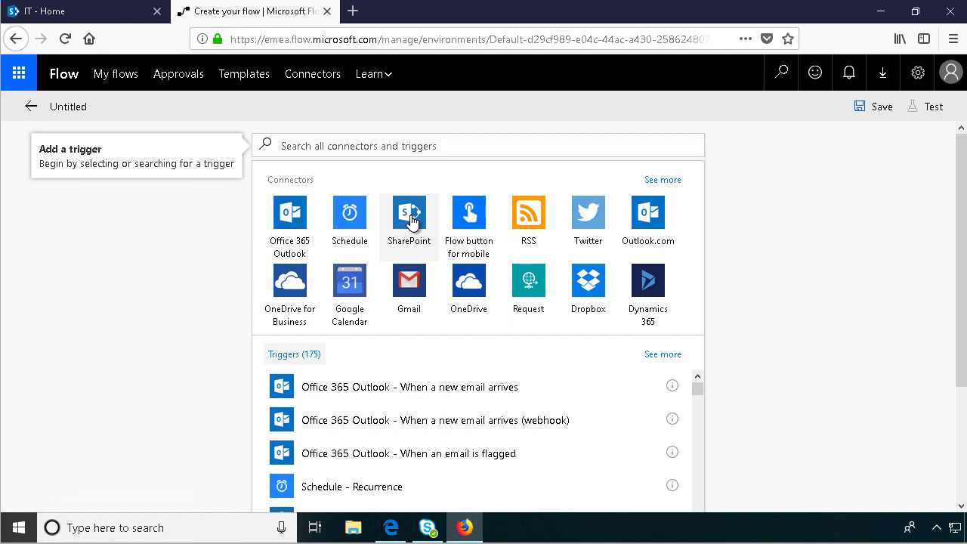
pyautogui.click(410, 219)
pyautogui.click(430, 417)
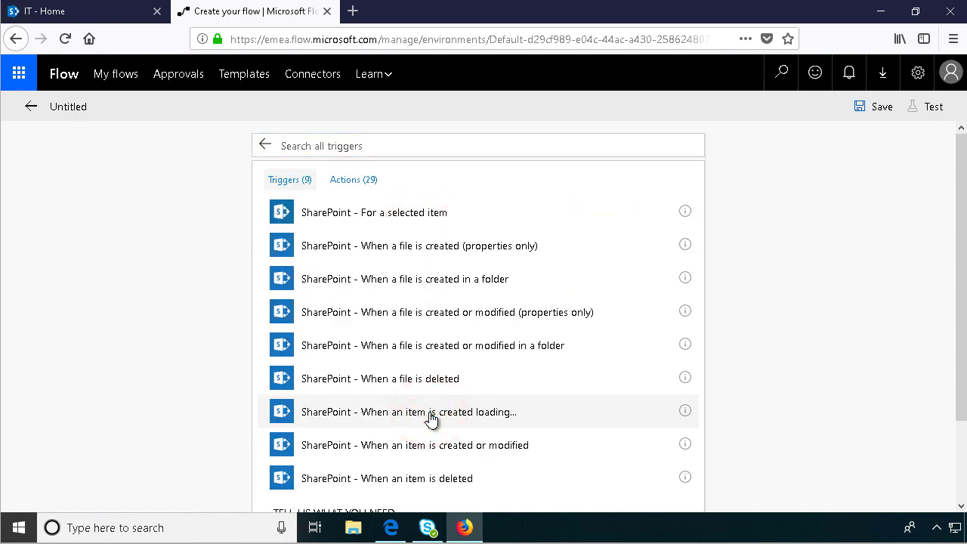
# Set the trigger's site address to the IT site and enter Tickets as a custom list name.
pyautogui.click(387, 187)
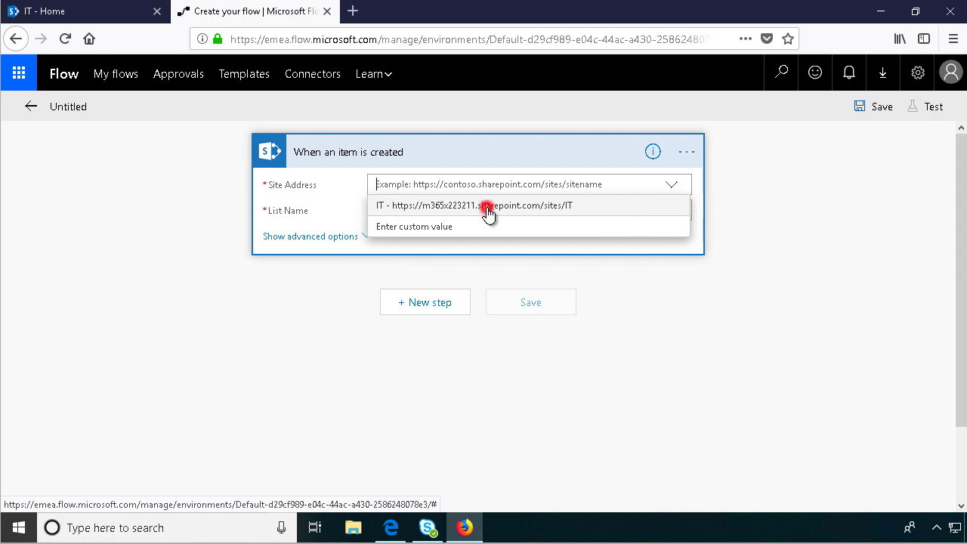
pyautogui.click(487, 209)
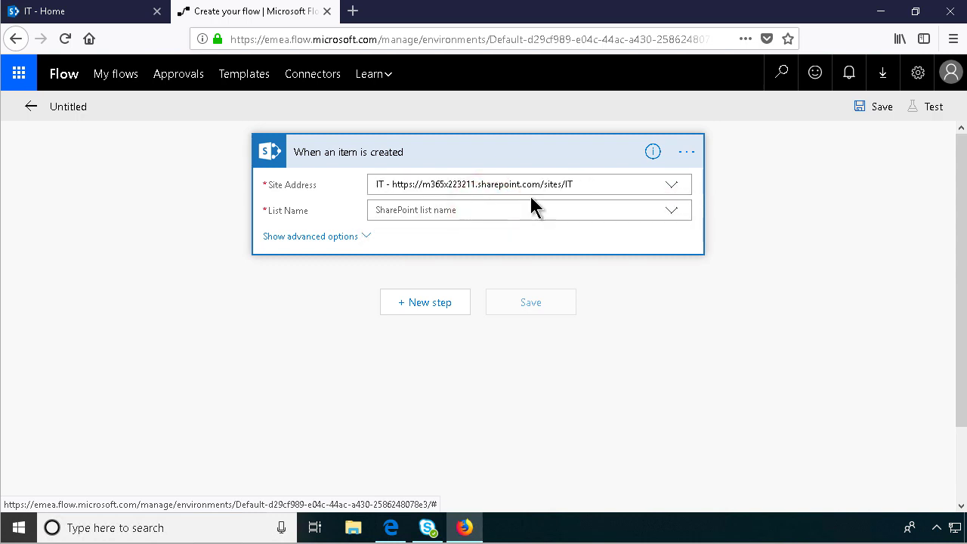
pyautogui.click(534, 213)
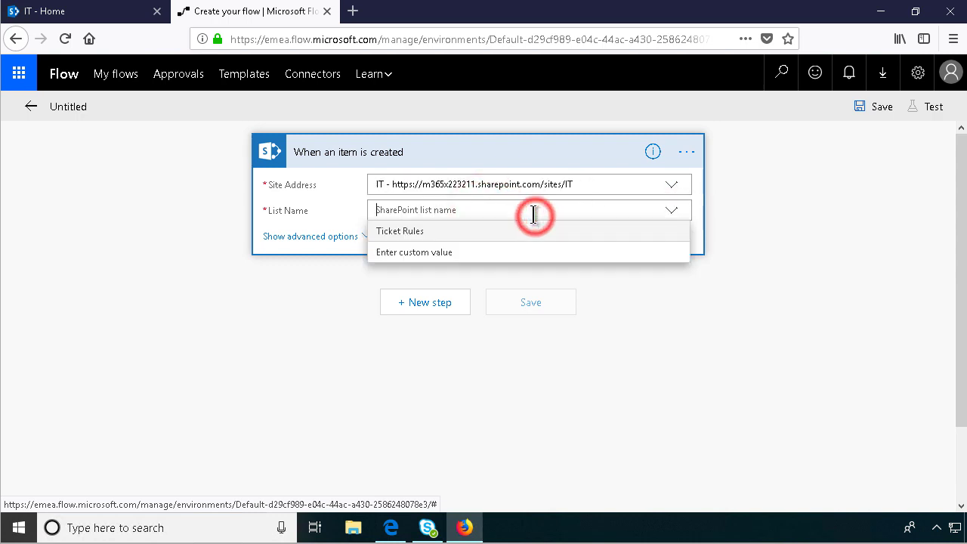
pyautogui.click(427, 254)
pyautogui.click(419, 210)
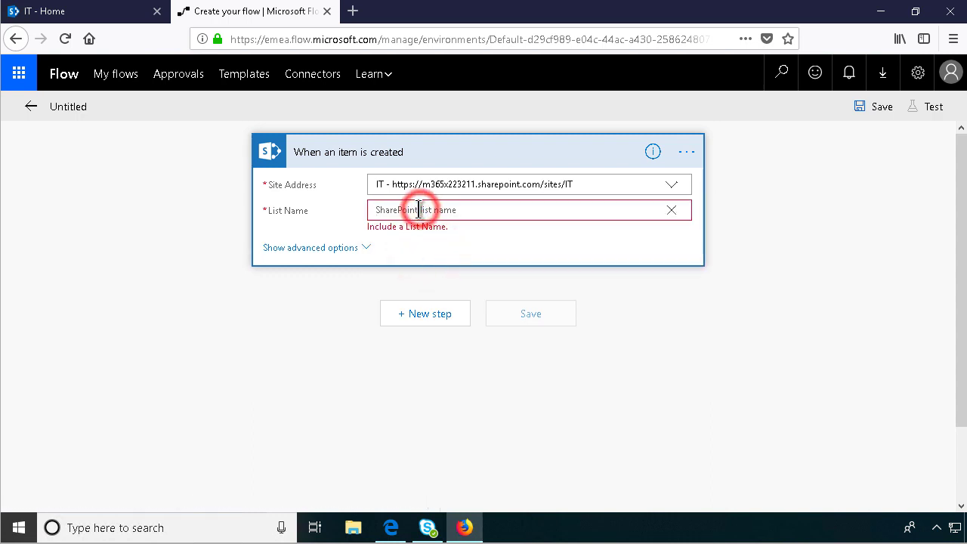
pyautogui.write('Tickets')
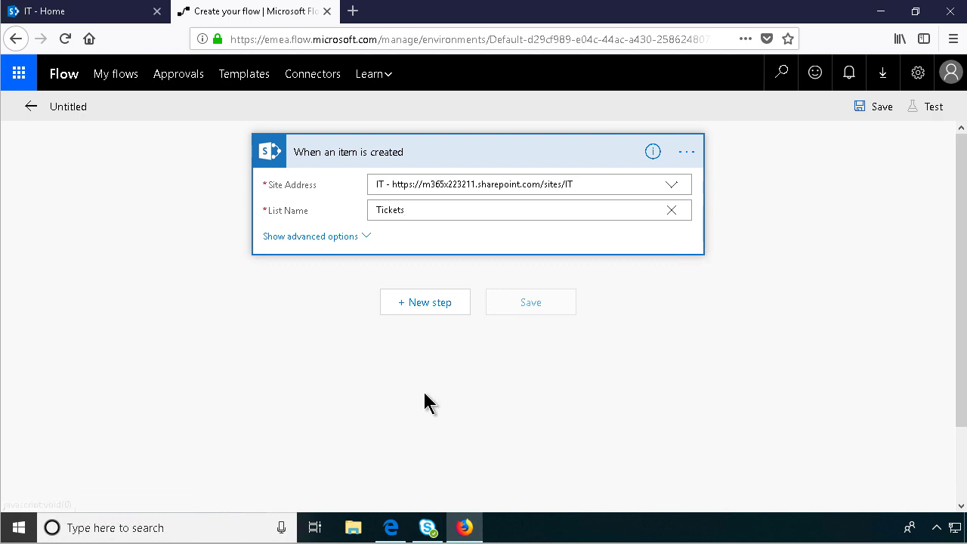
# Add the Skype for Business Online action "Send an instant message" after the trigger.
pyautogui.click(422, 306)
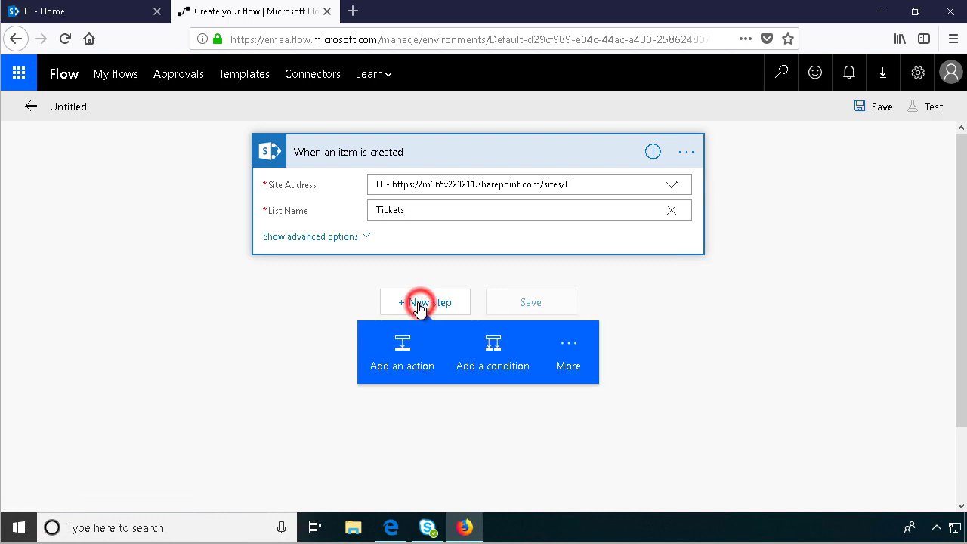
pyautogui.click(410, 346)
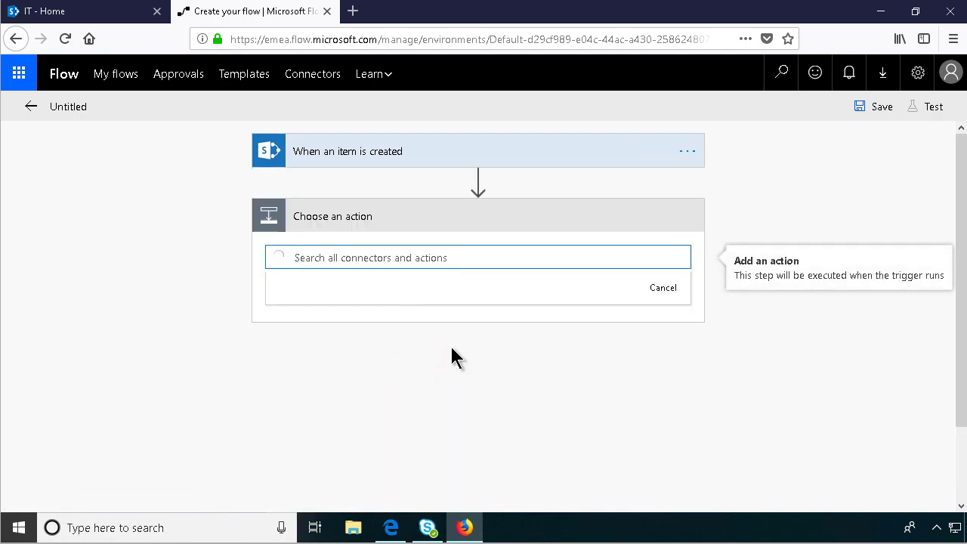
pyautogui.click(391, 257)
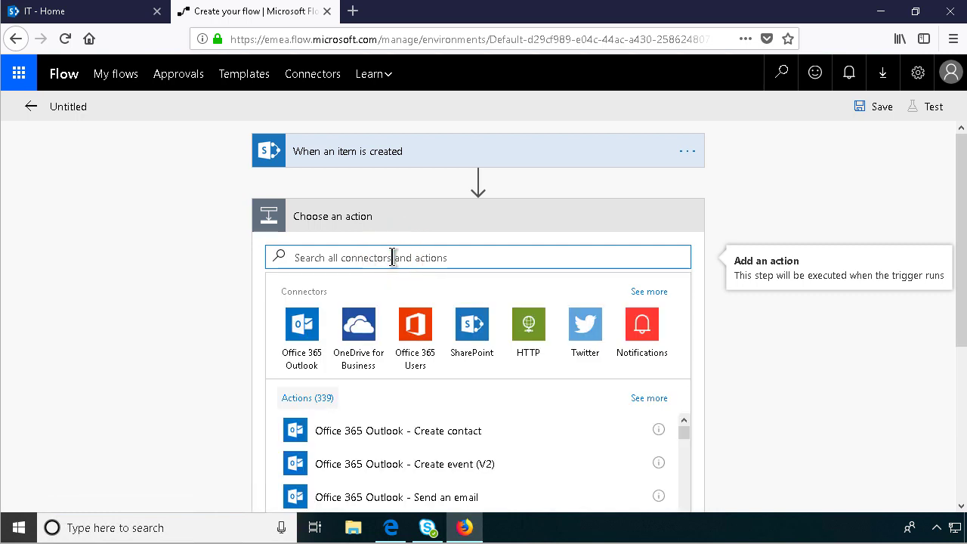
pyautogui.click(392, 257)
pyautogui.write('skype')
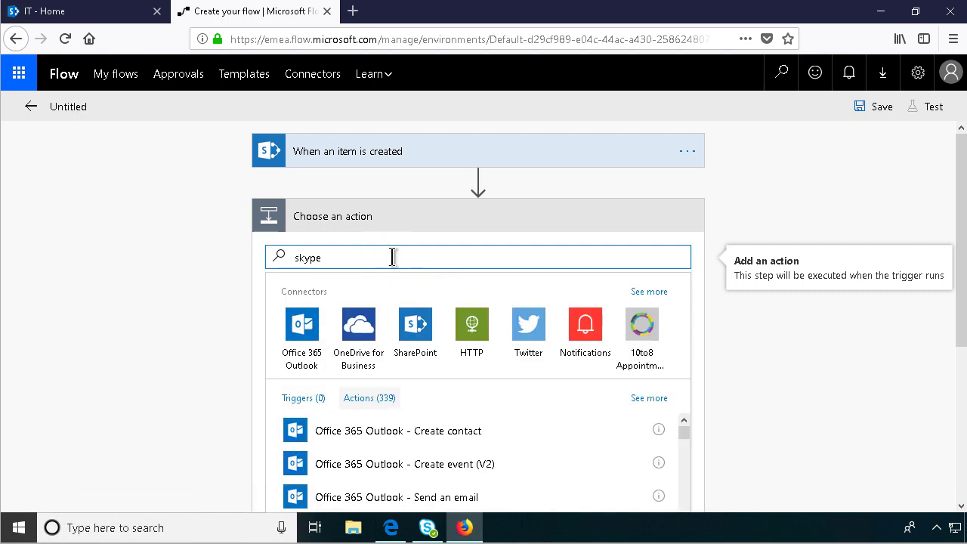
pyautogui.click(300, 334)
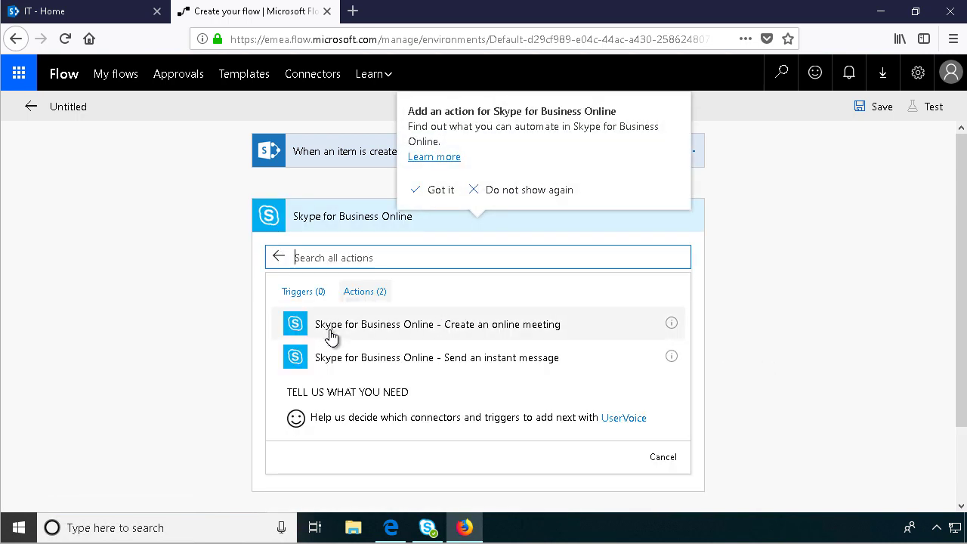
pyautogui.click(535, 365)
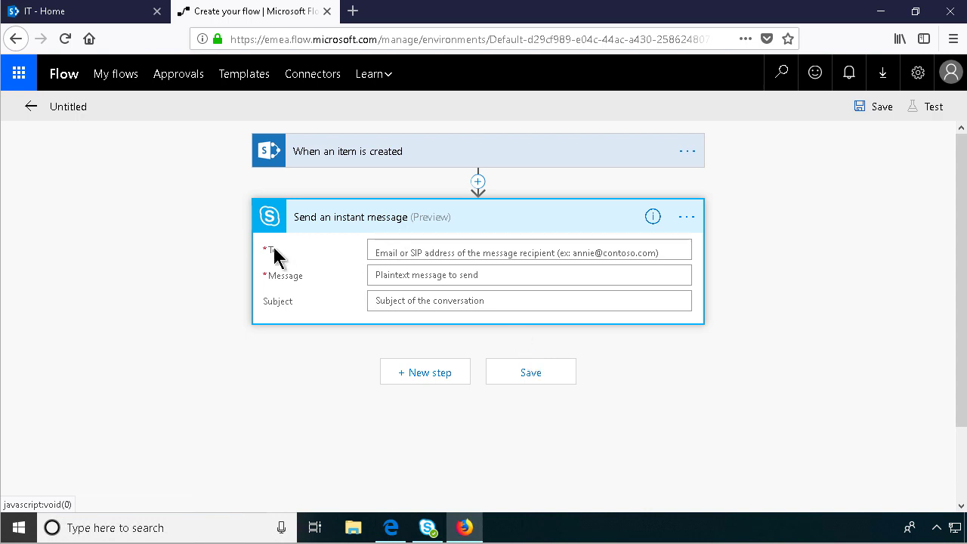
# Set the instant message's recipient to the dynamic value Assigned To Email.
pyautogui.click(430, 277)
pyautogui.click(423, 319)
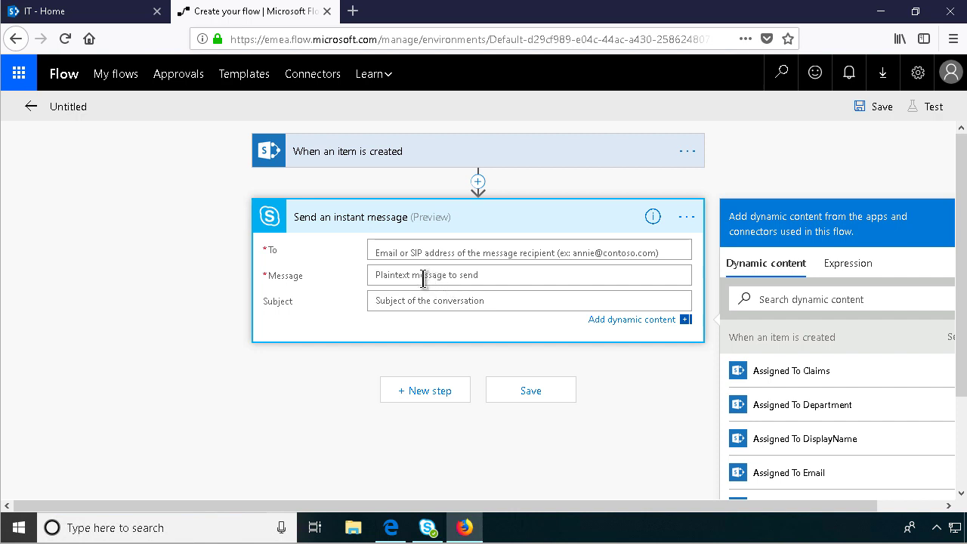
pyautogui.click(426, 252)
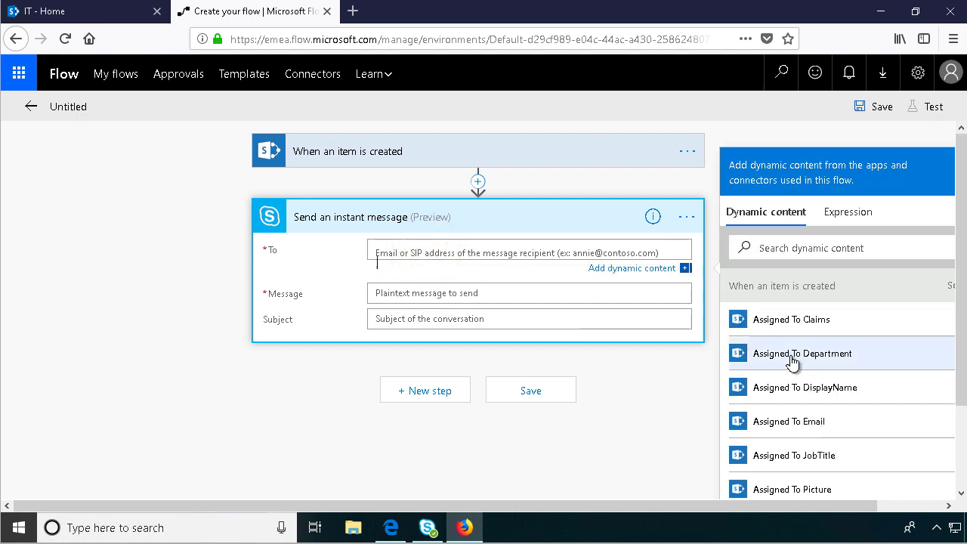
pyautogui.click(823, 428)
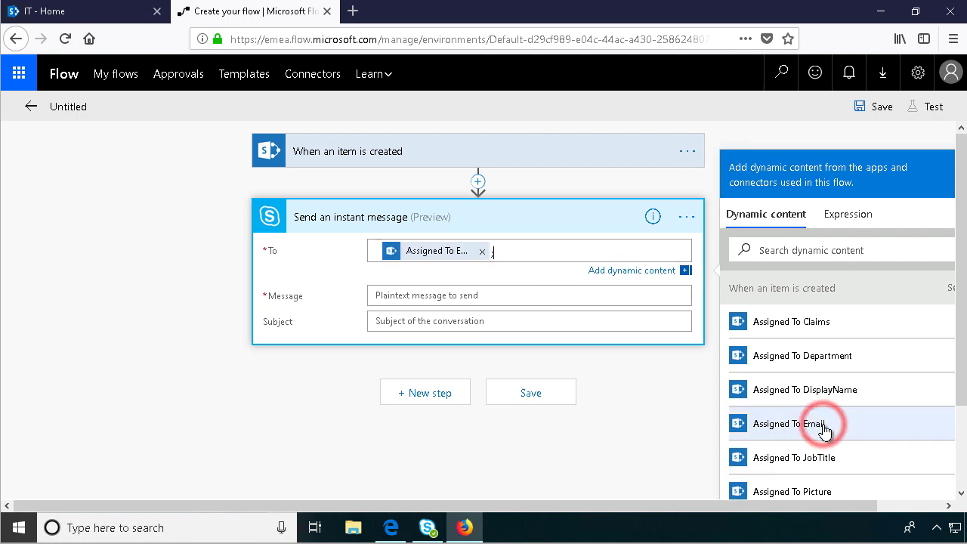
# Enter the message text "New ticket assigned:" followed by the dynamic value Task Name.
pyautogui.click(409, 295)
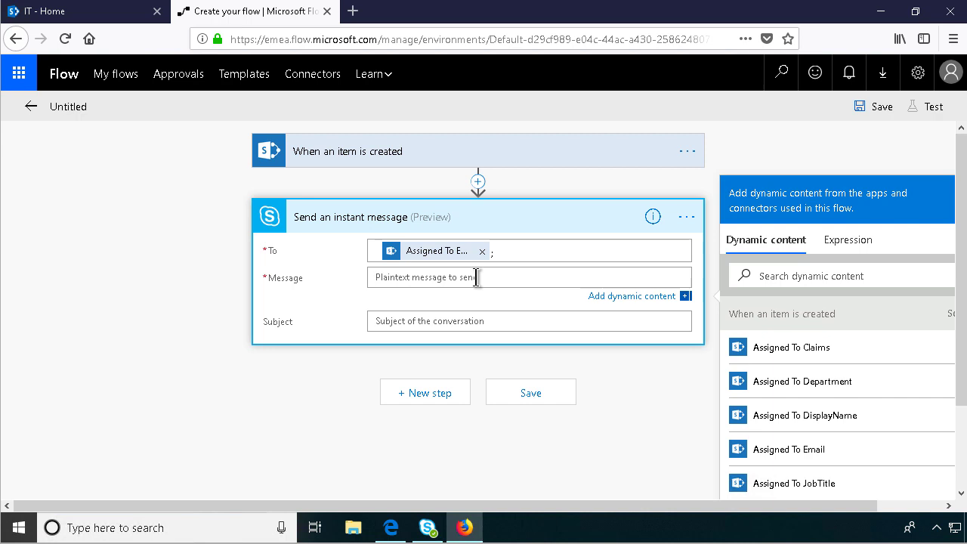
pyautogui.write('New ticket assigned:')
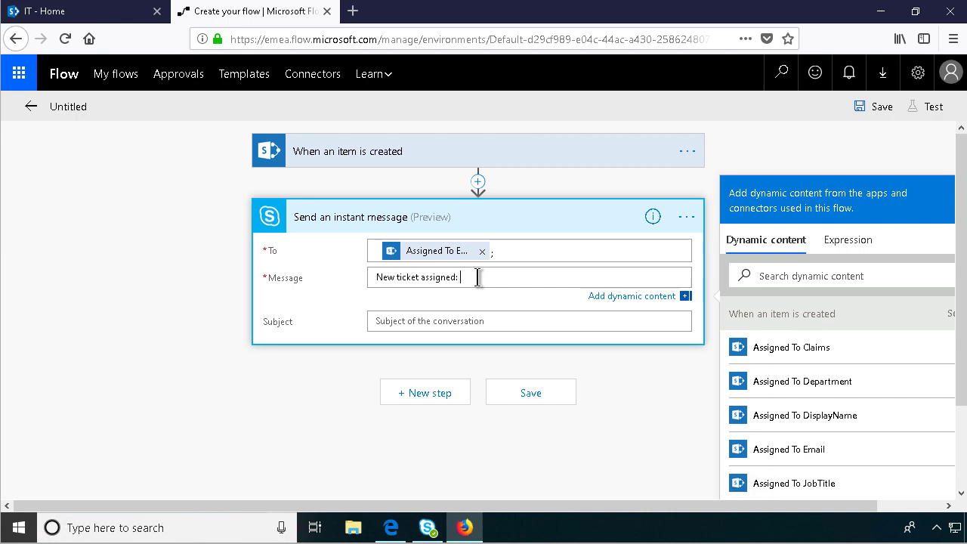
pyautogui.click(798, 276)
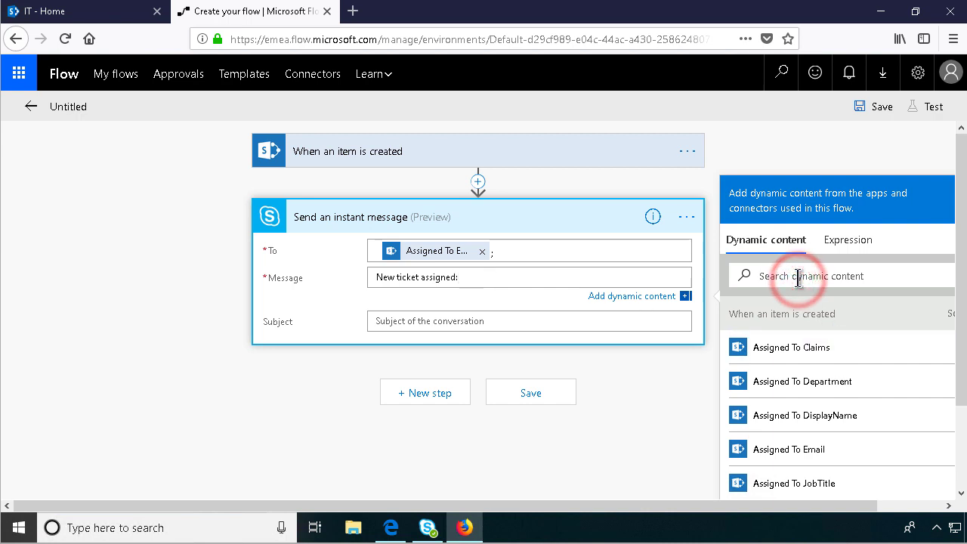
pyautogui.write('task')
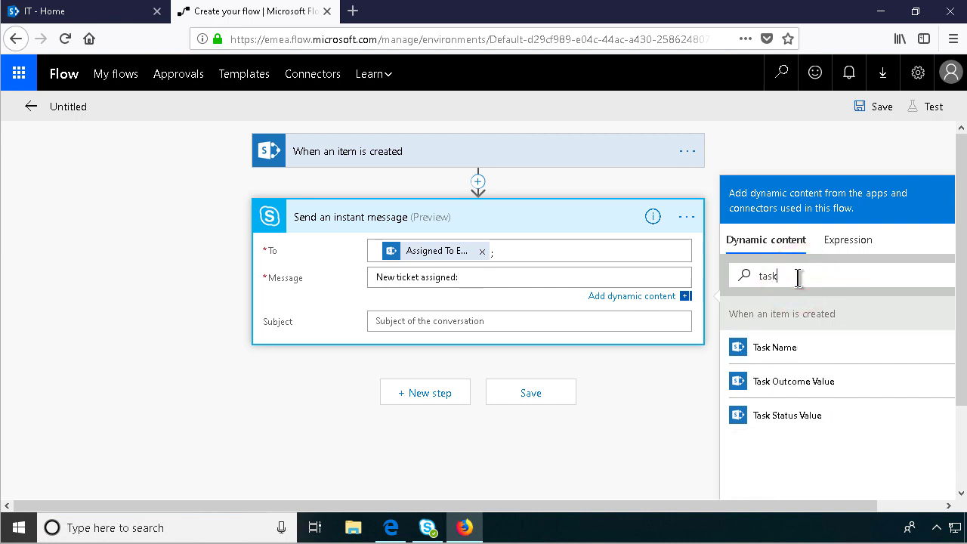
pyautogui.click(776, 349)
# Add a second line to the message containing the dynamic value Link to item.
pyautogui.click(569, 277)
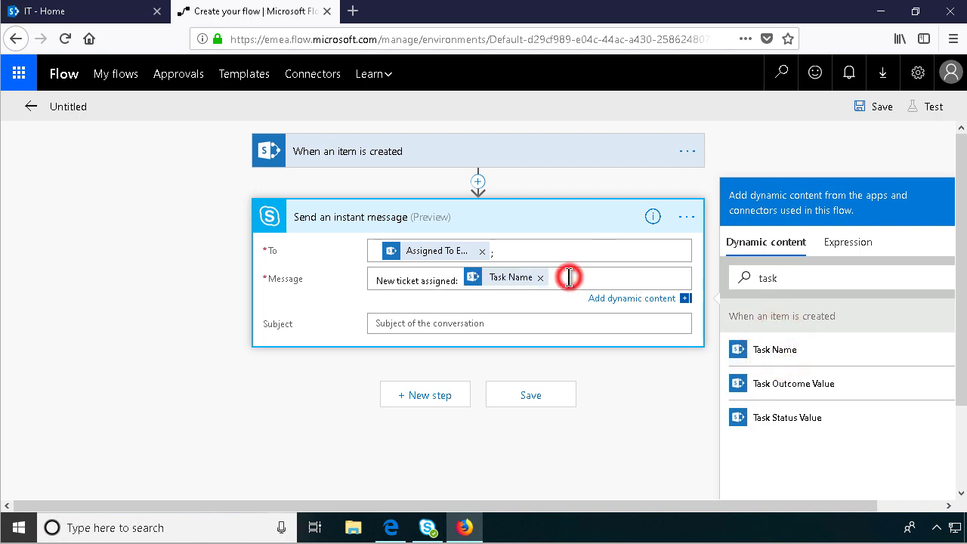
pyautogui.press('Return')
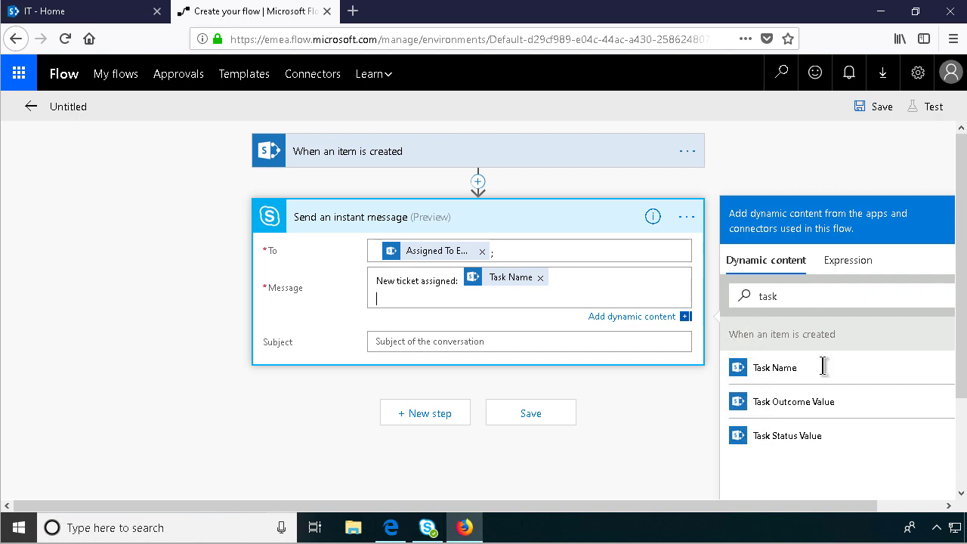
pyautogui.doubleClick(791, 298)
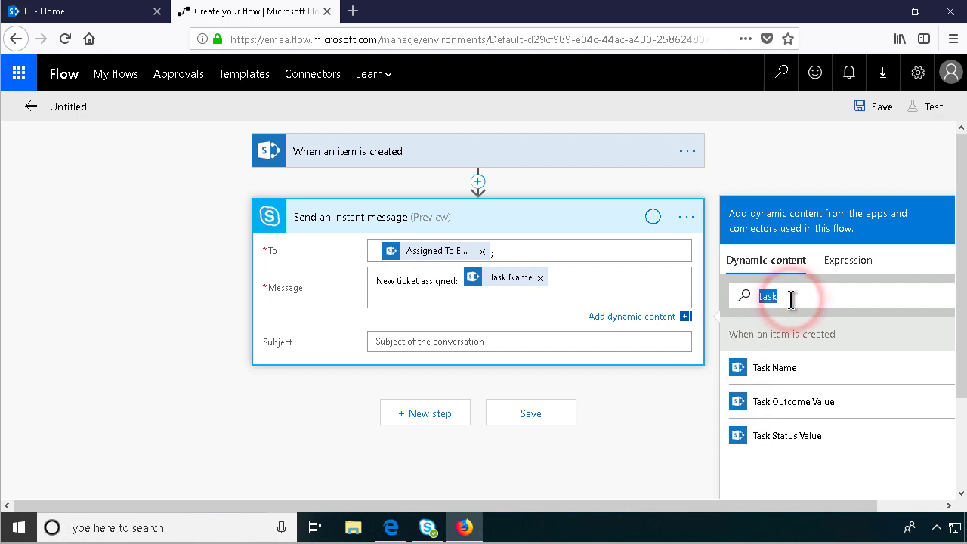
pyautogui.write('link')
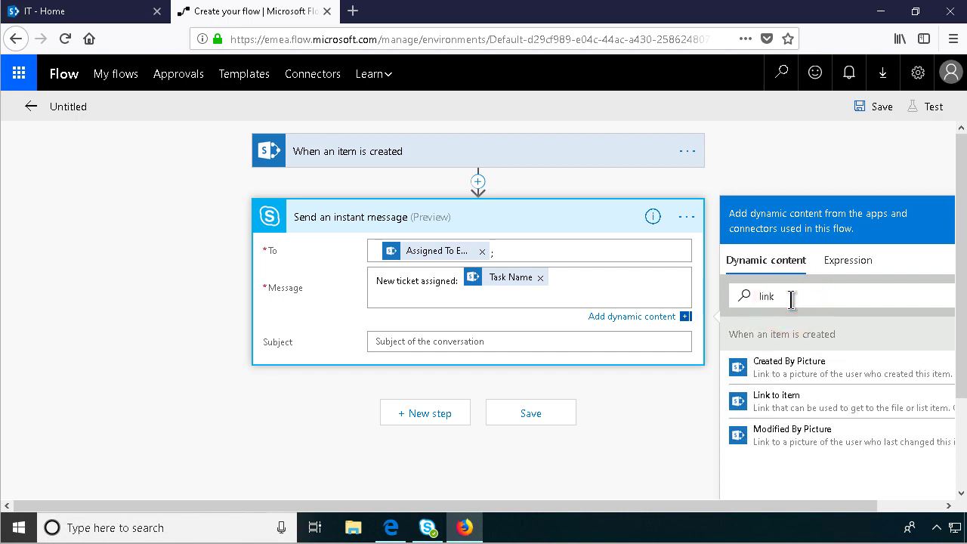
pyautogui.click(827, 399)
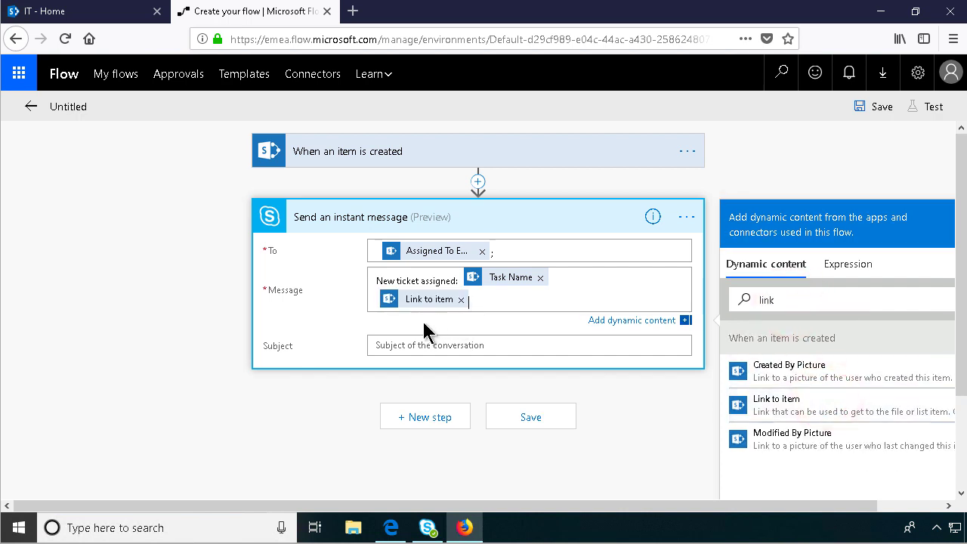
pyautogui.press('Tab')
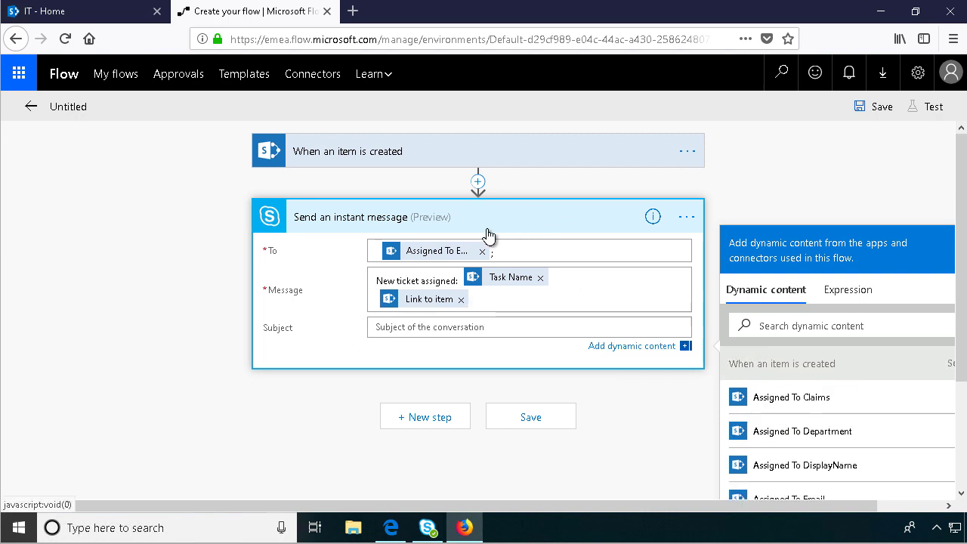
# Save the flow and rename it to "Send IM to Assigned".
pyautogui.click(857, 106)
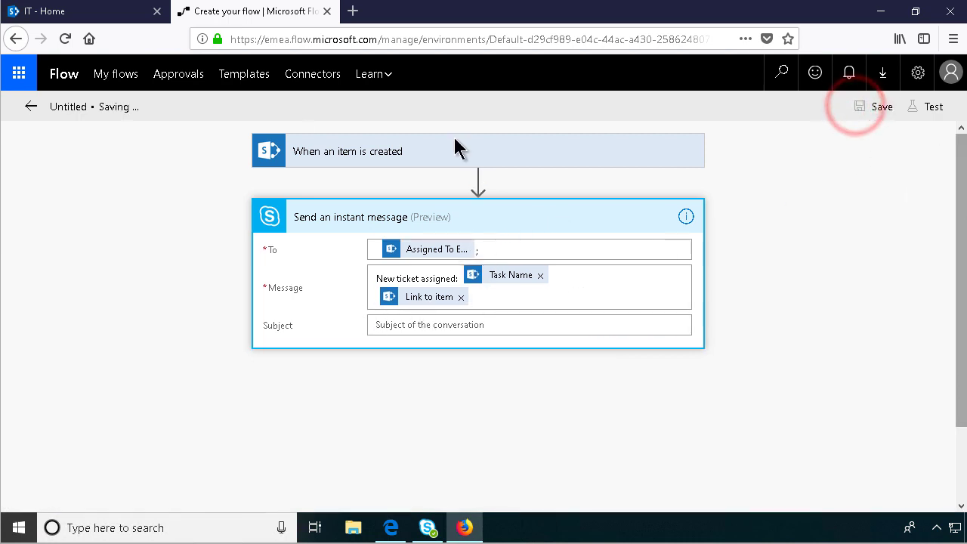
pyautogui.click(139, 106)
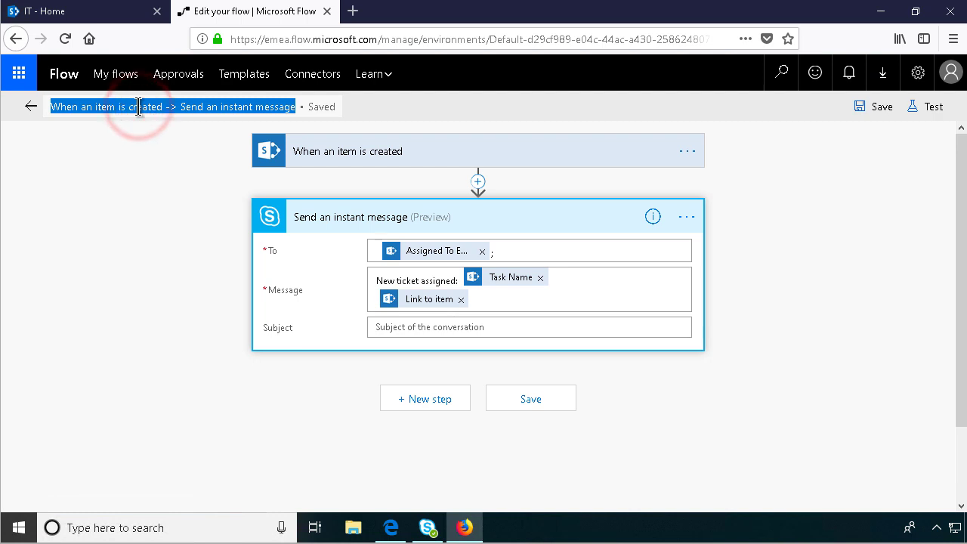
pyautogui.write('Send I')
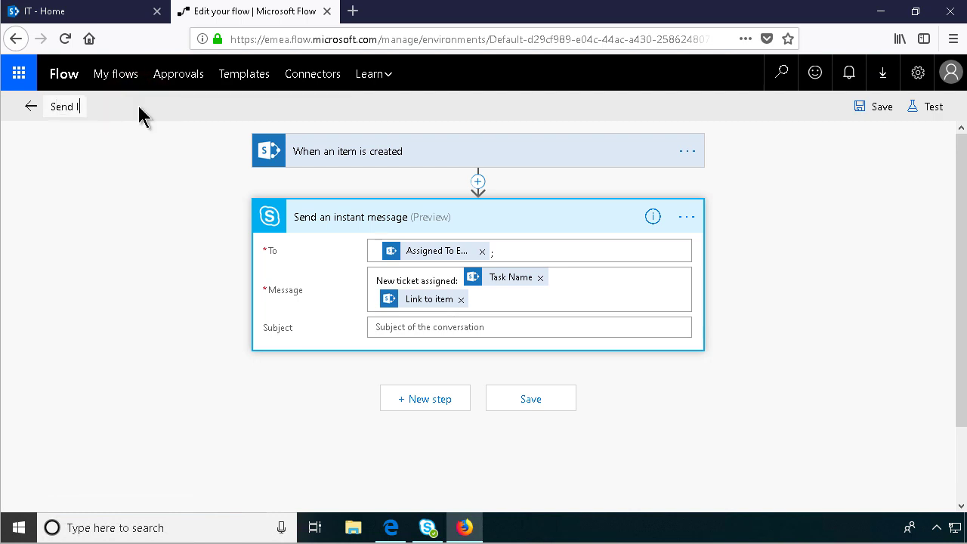
pyautogui.write('M to Assi')
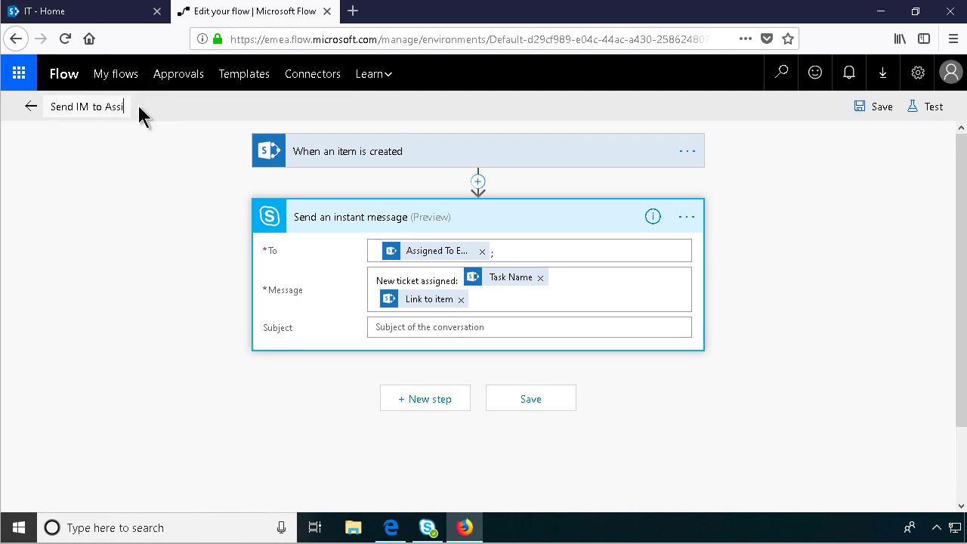
pyautogui.write('gned')
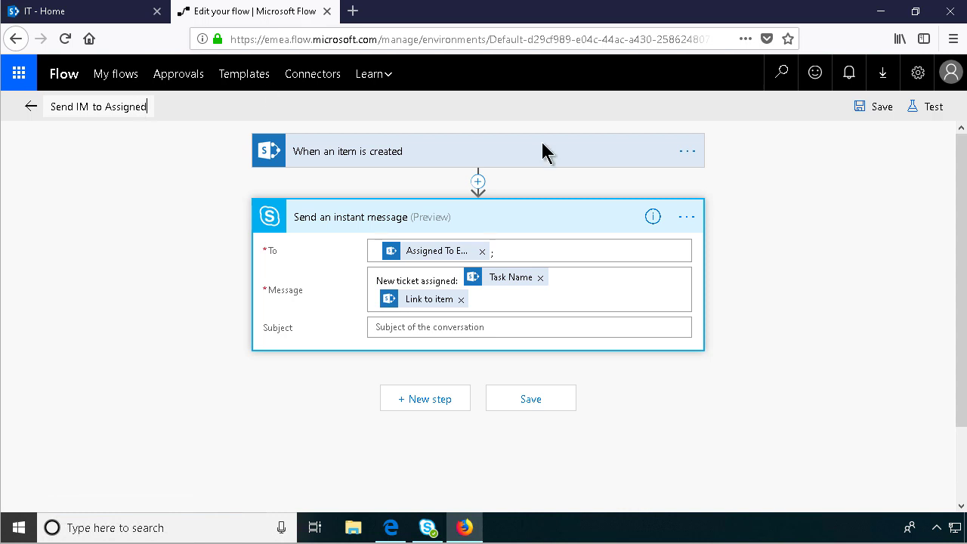
# Save the flow and start a test run using the option "I'll perform the trigger action".
pyautogui.click(924, 106)
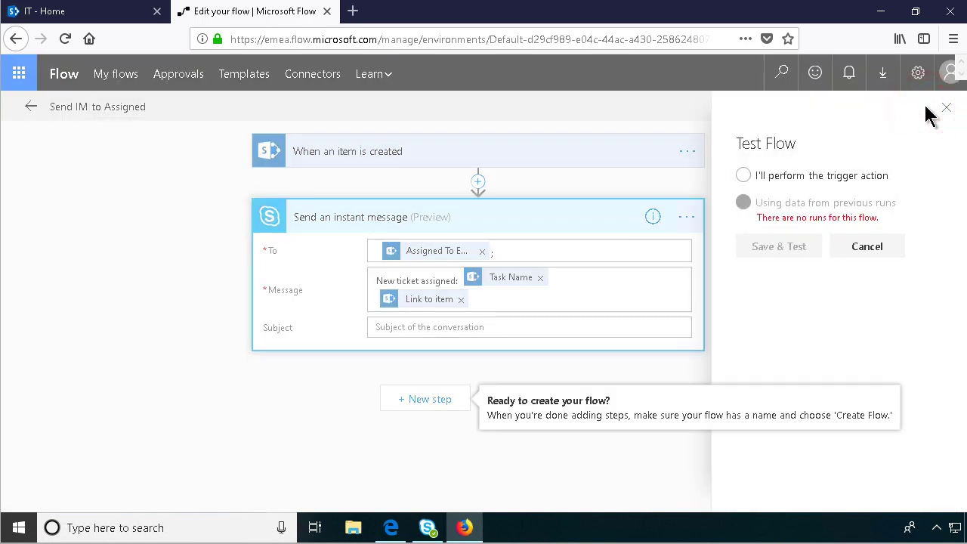
pyautogui.click(743, 175)
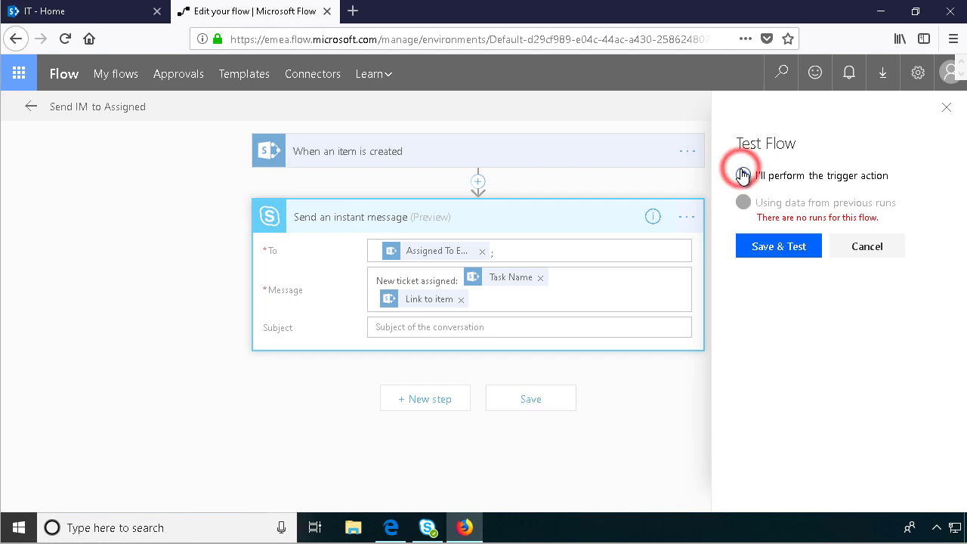
pyautogui.click(789, 246)
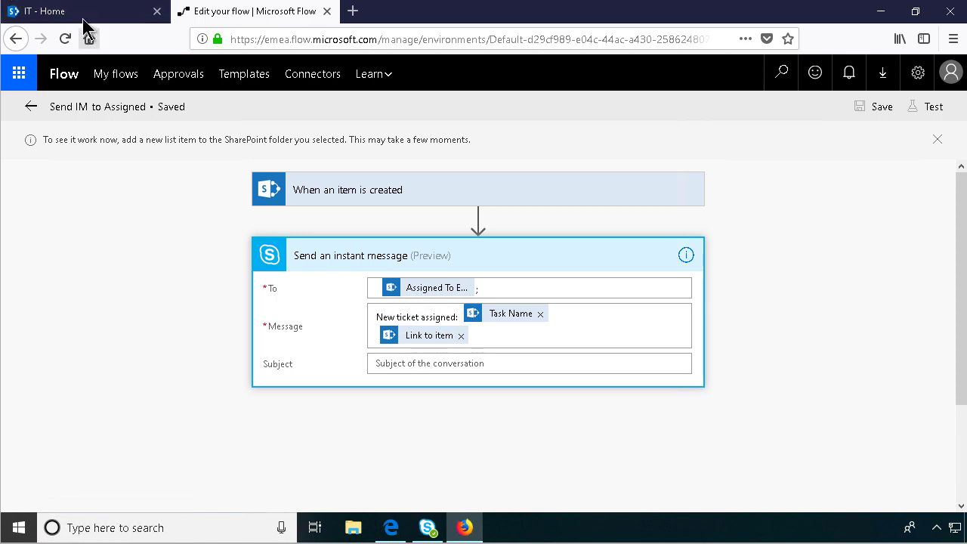
# Switch to the SharePoint Tickets list in Edge and start a new task named "Test ticket 2".
pyautogui.click(390, 529)
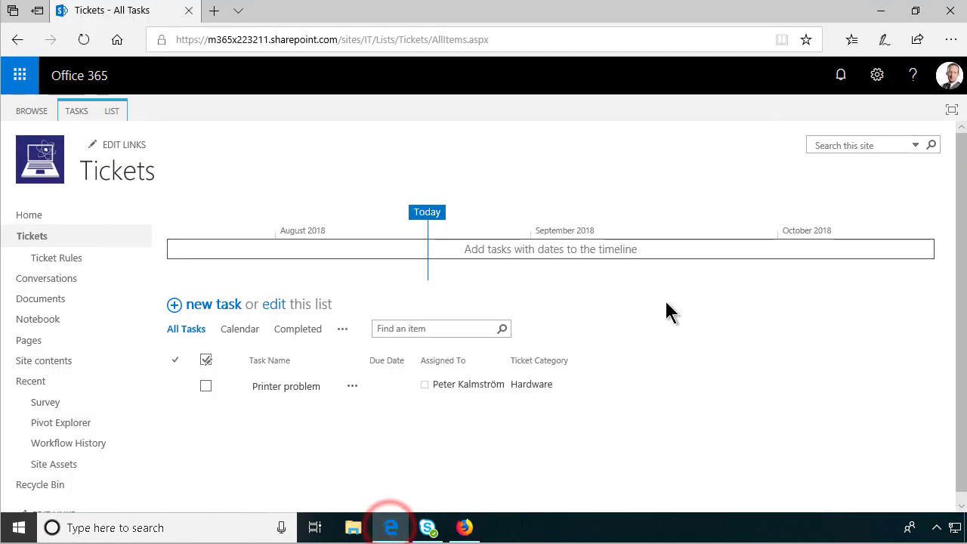
pyautogui.click(202, 303)
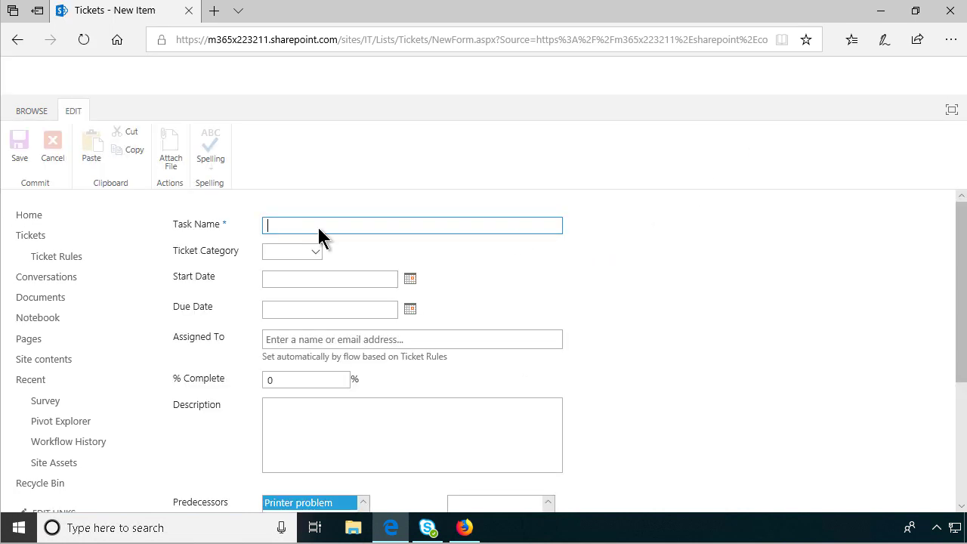
pyautogui.write('Test ')
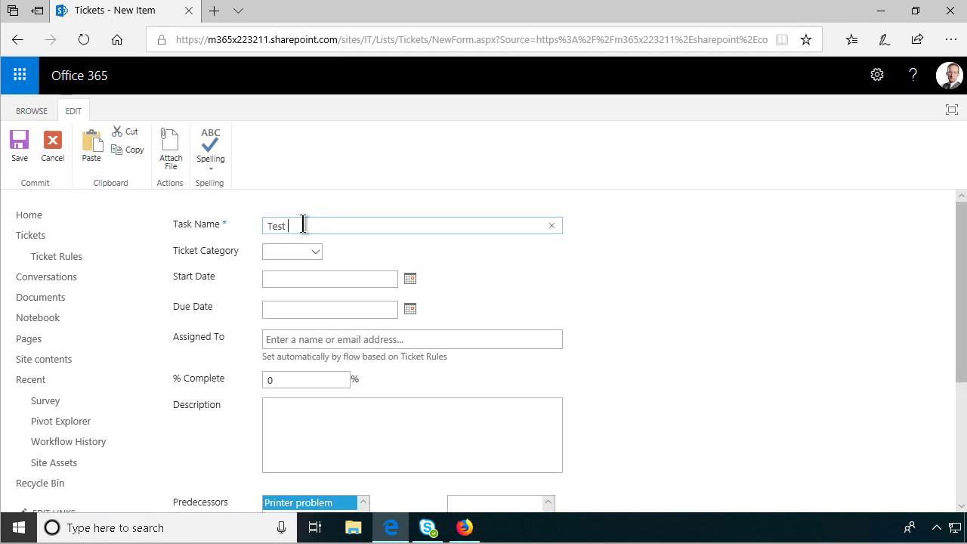
pyautogui.write('ticket 2')
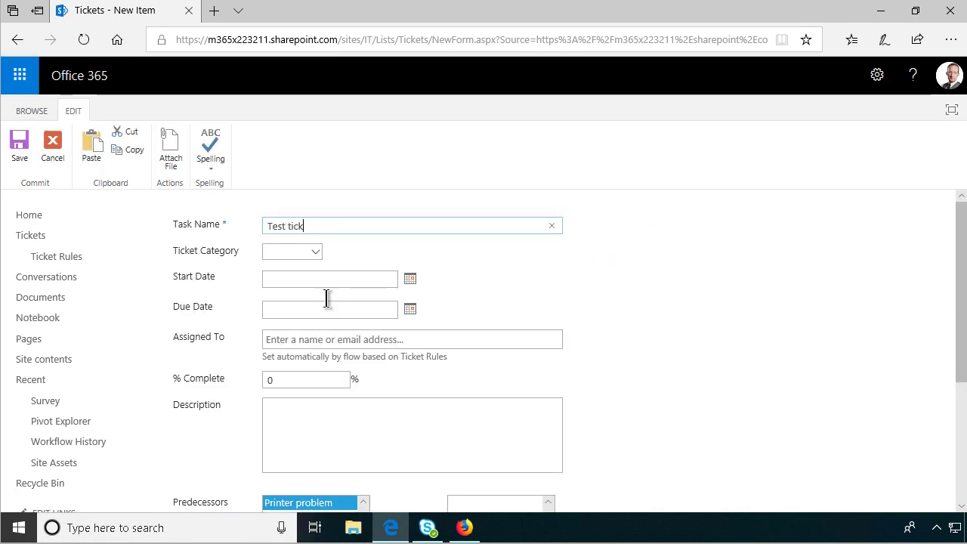
# Assign the new ticket to the intended person by selecting the suggested match, and save the item.
pyautogui.click(307, 341)
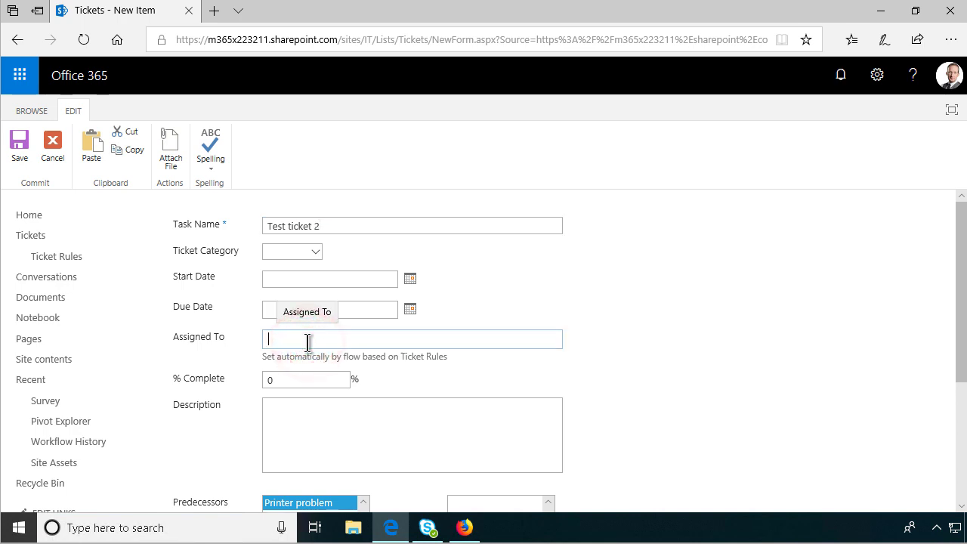
pyautogui.write('peter')
pyautogui.click(323, 364)
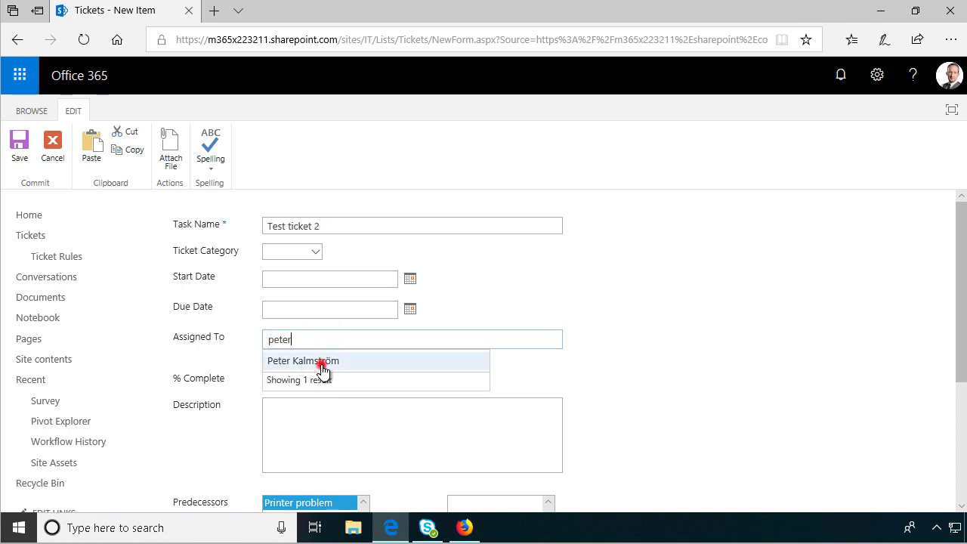
pyautogui.click(321, 414)
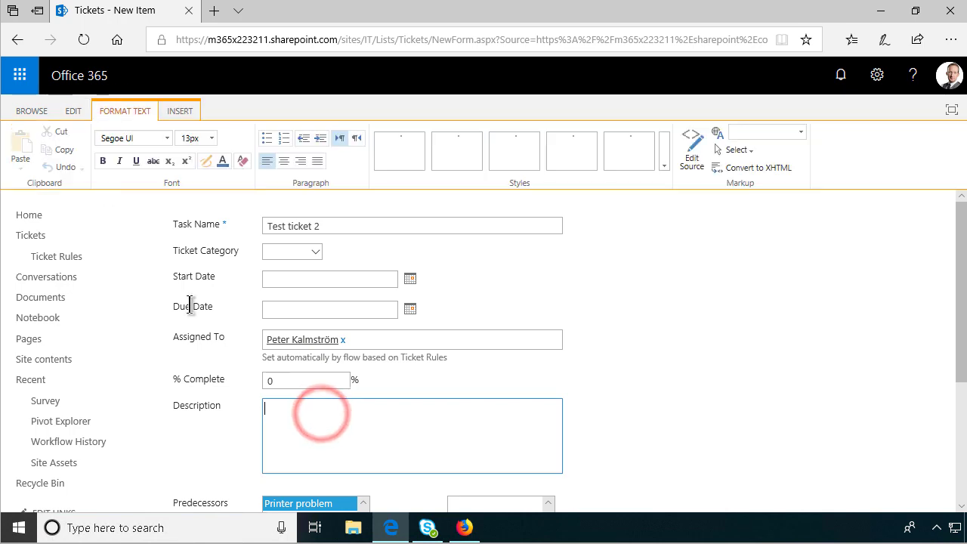
pyautogui.click(33, 112)
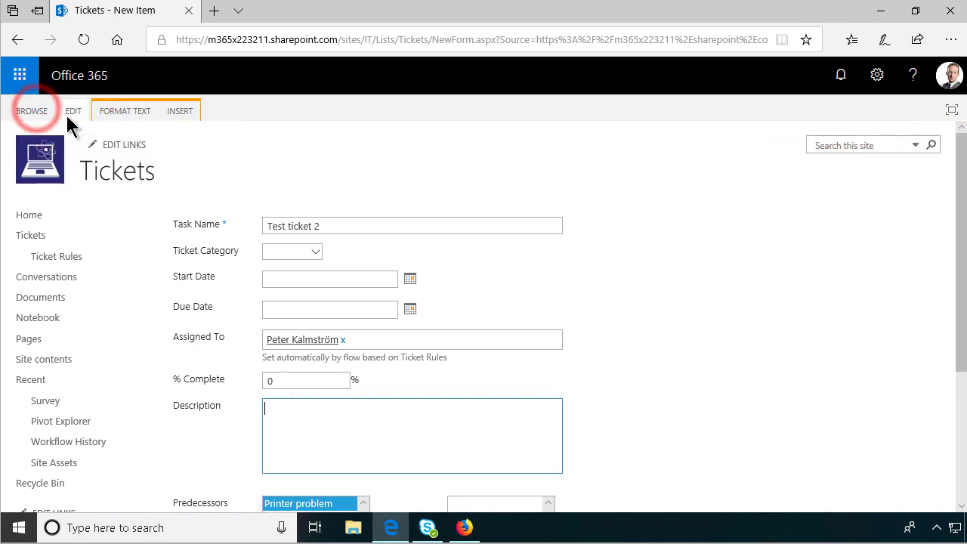
pyautogui.click(73, 111)
pyautogui.click(20, 145)
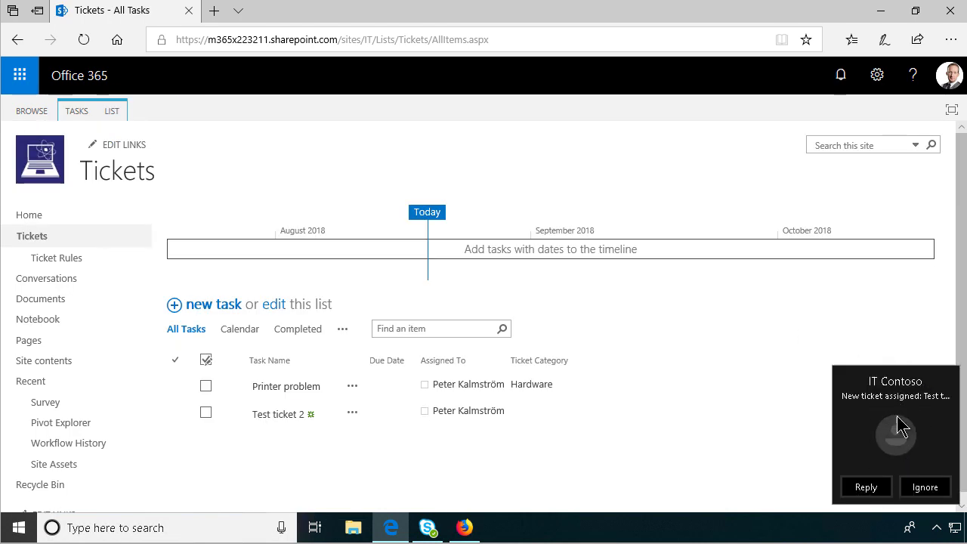
# Open the incoming Skype for Business message from IT Contoso and follow its link to the ticket.
pyautogui.click(866, 490)
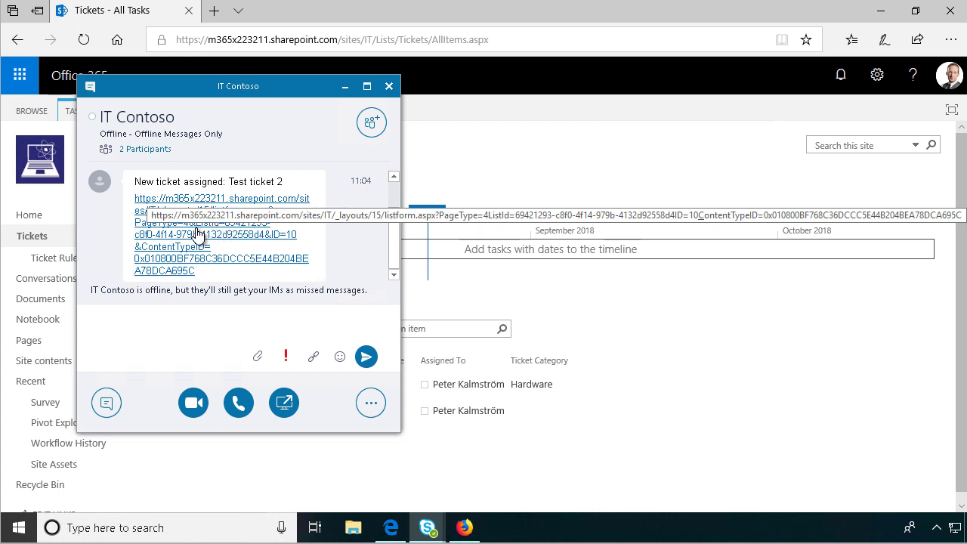
pyautogui.click(185, 245)
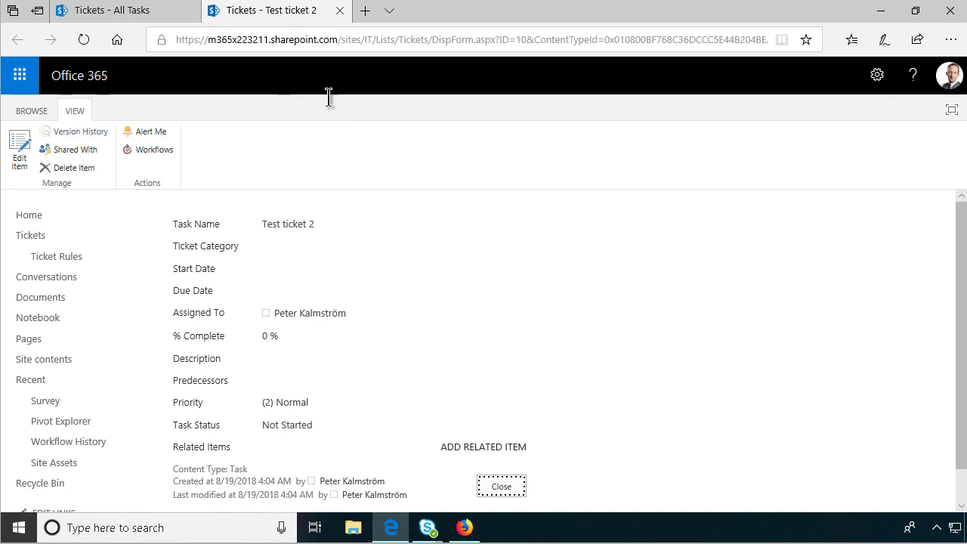
# Switch back to Microsoft Flow in Firefox, leave the test run page and view the details of the Send IM to Assigned flow.
pyautogui.click(464, 527)
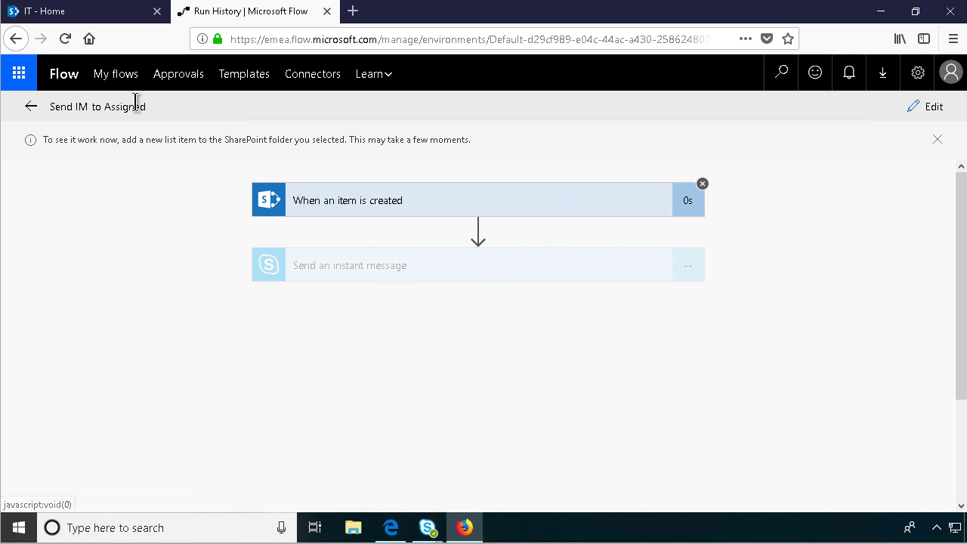
pyautogui.click(123, 75)
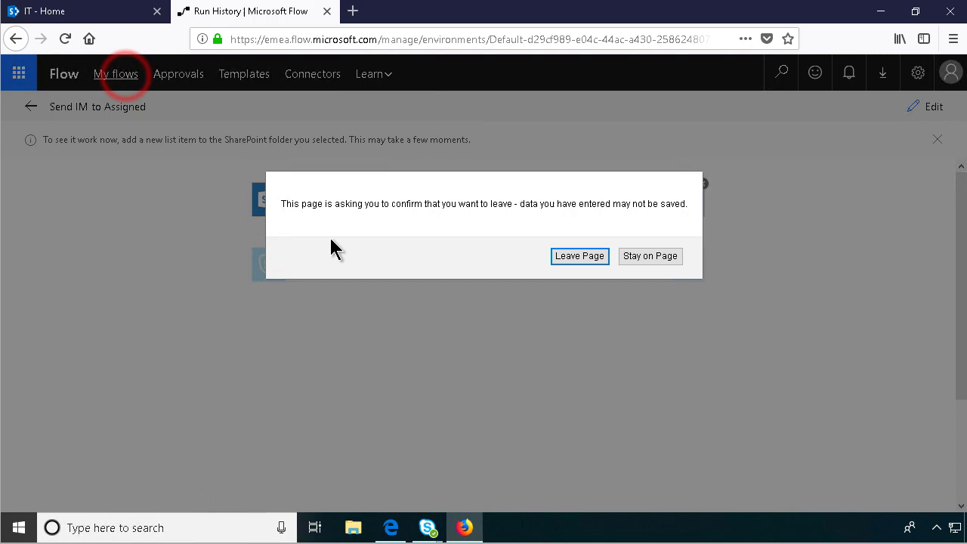
pyautogui.click(591, 256)
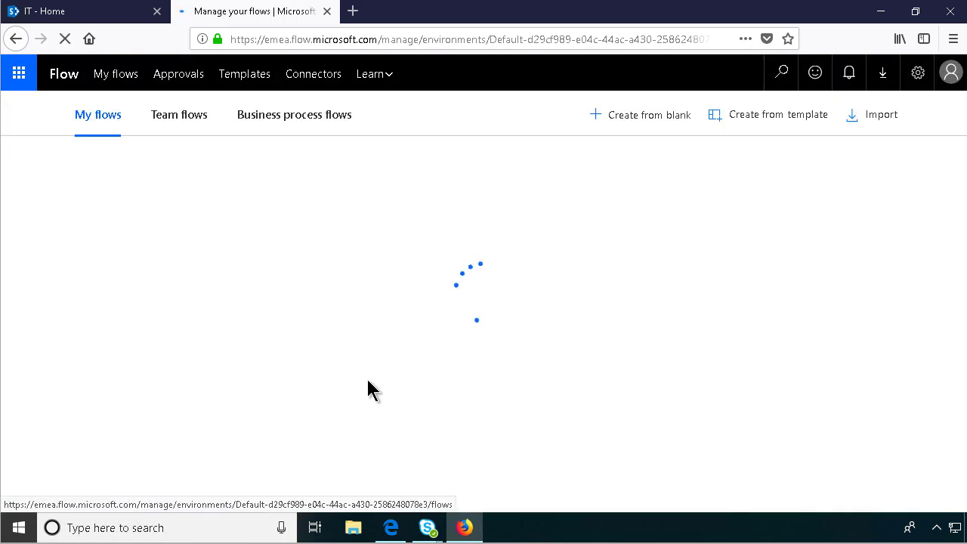
pyautogui.click(171, 203)
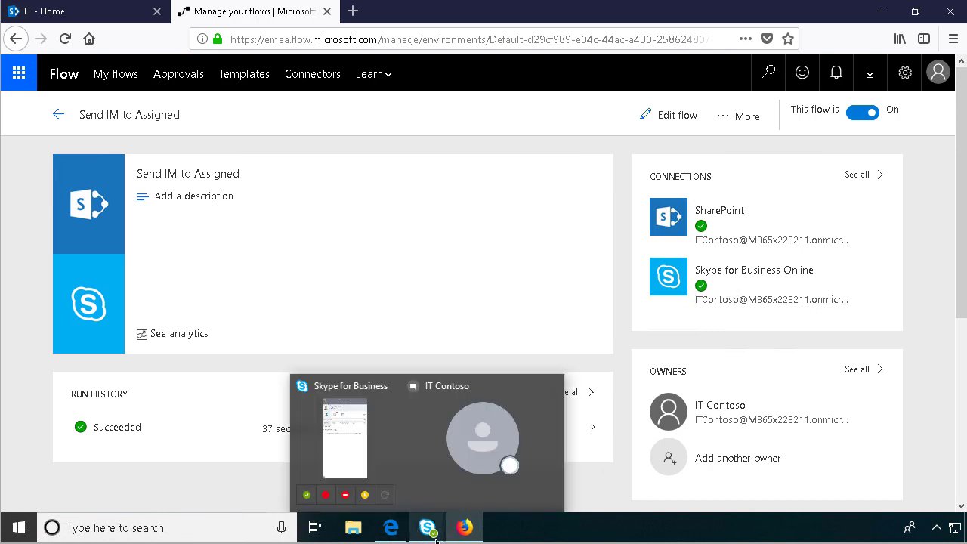
# Return to the list of own flows and reopen the Send IM to Assigned flow's details.
pyautogui.moveTo(464, 534)
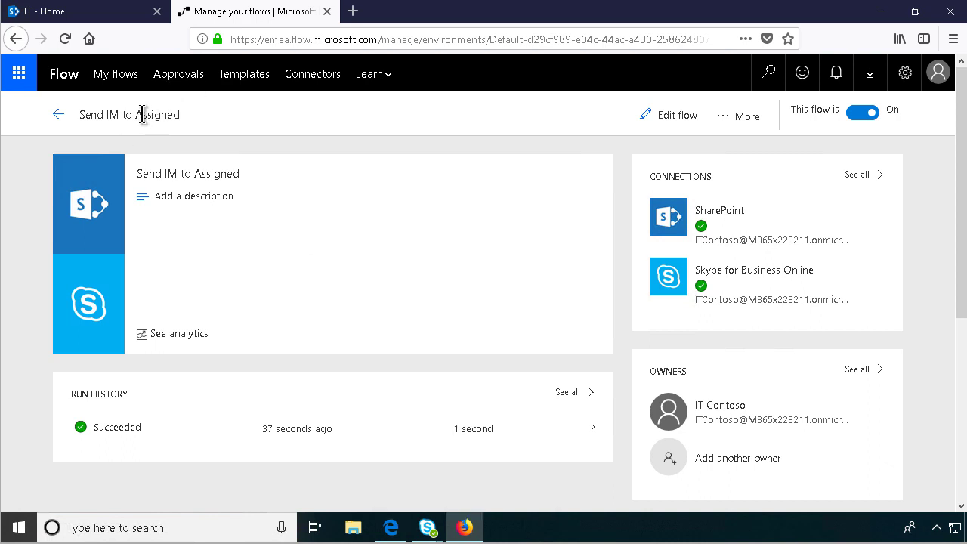
pyautogui.click(115, 75)
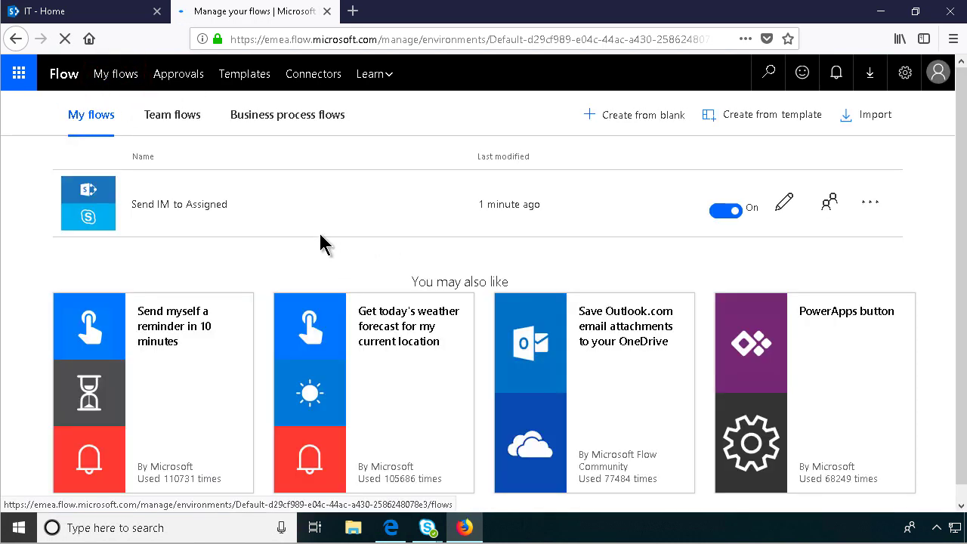
pyautogui.click(174, 206)
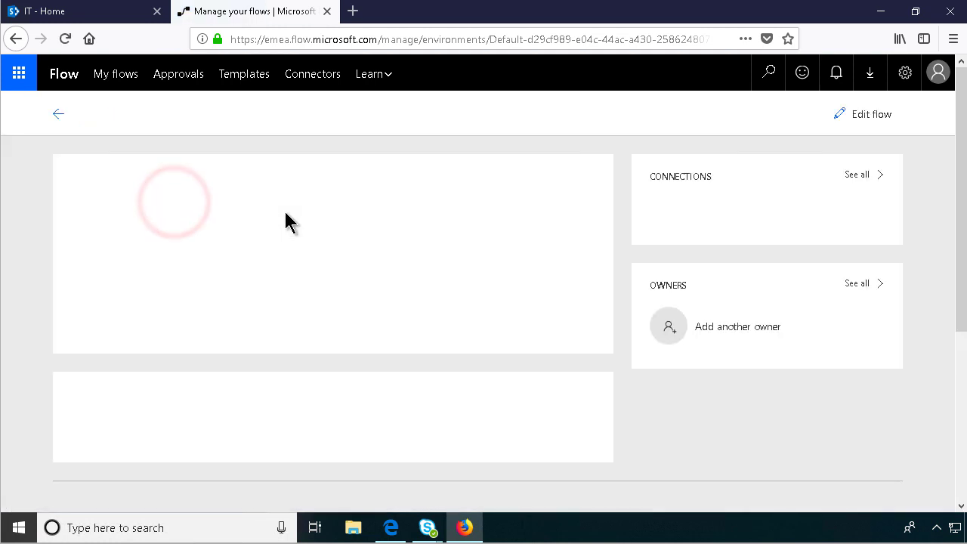